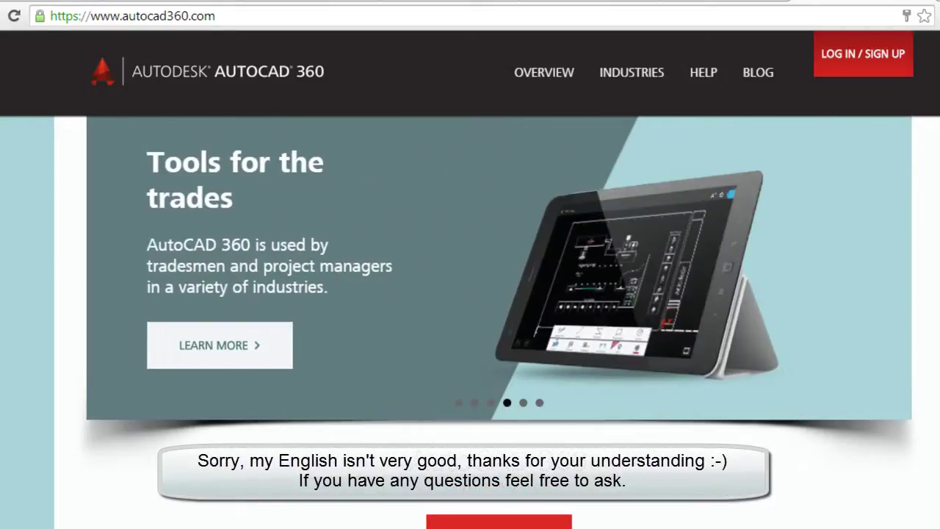
Open the LOG IN / SIGN UP panel on the autocad360.com home page.
click(855, 66)
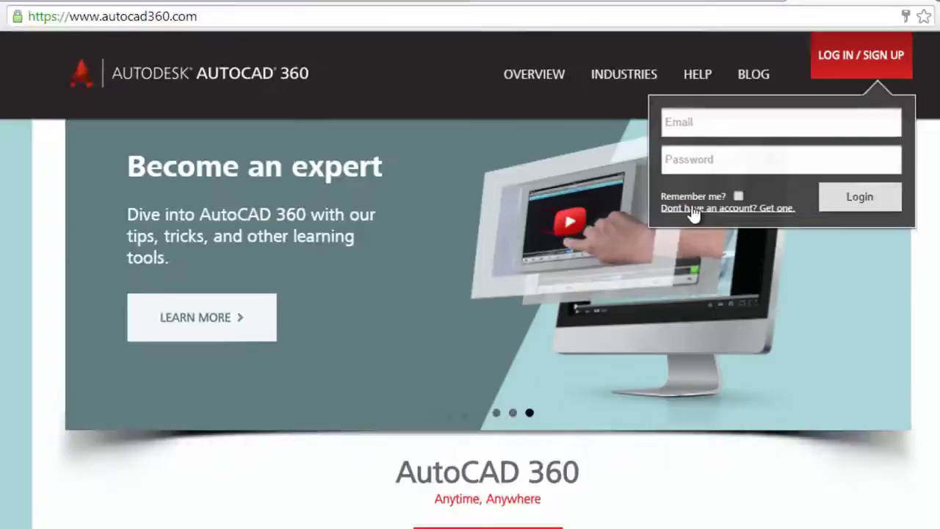
Start a new account and enter the last name, e-mail address and password.
click(621, 270)
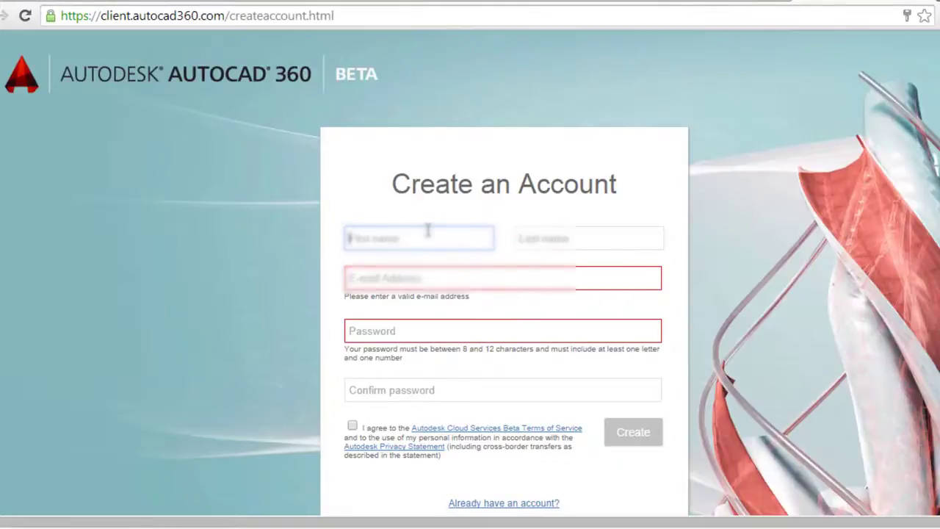
key(Tab)
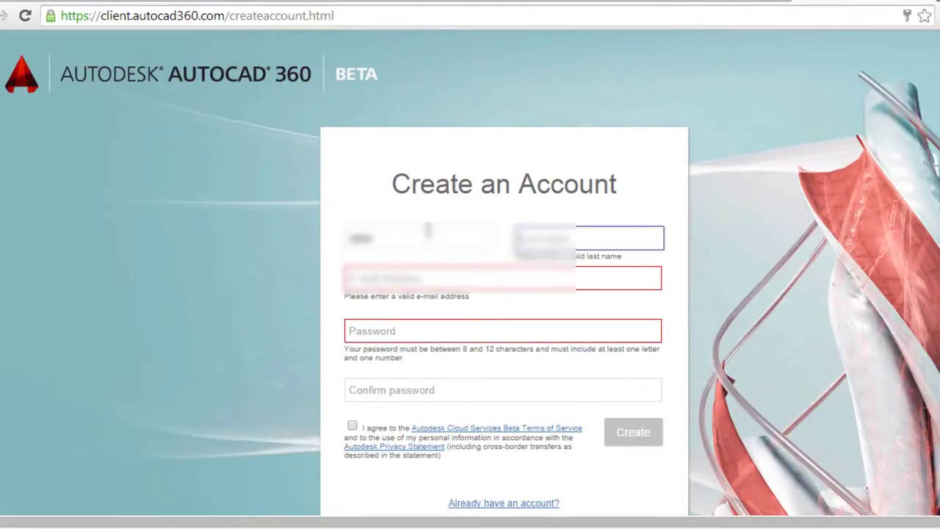
text(Torres)
key(Tab)
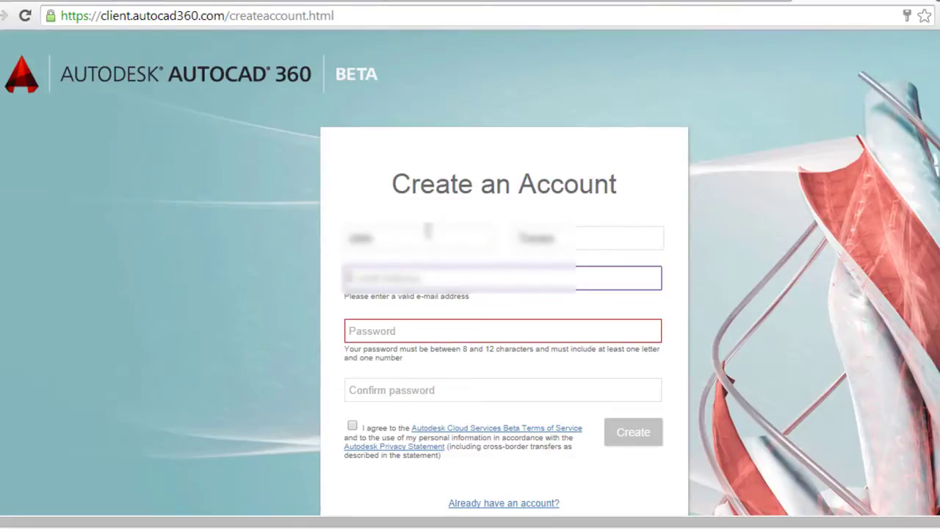
key(Tab)
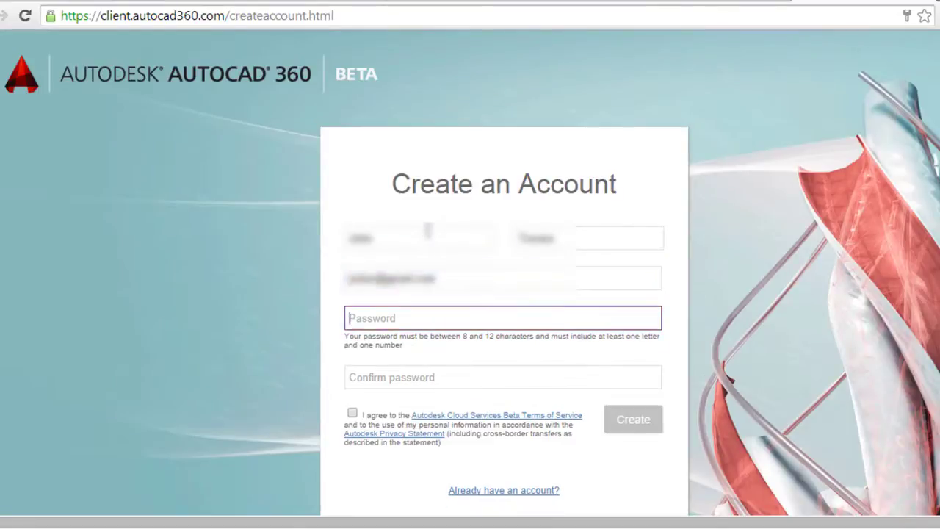
text(••••••••)
key(Tab)
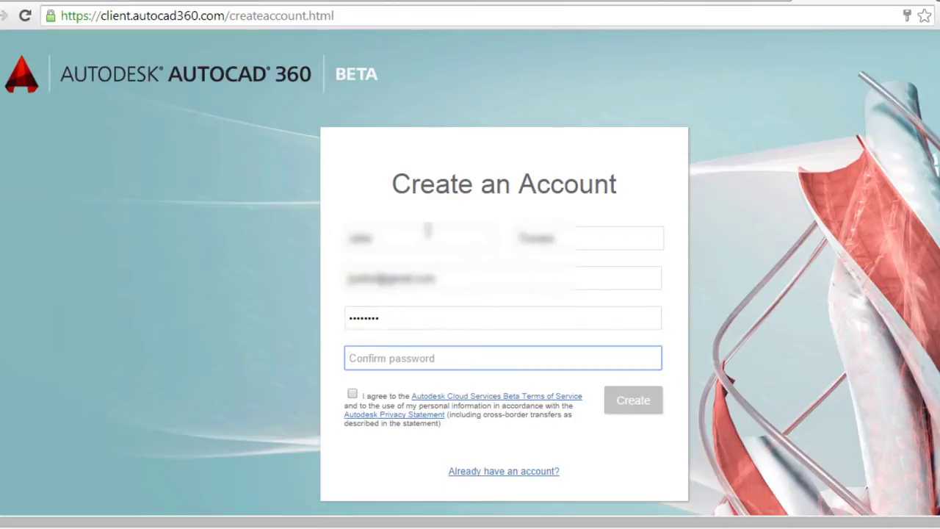
text(••••••••)
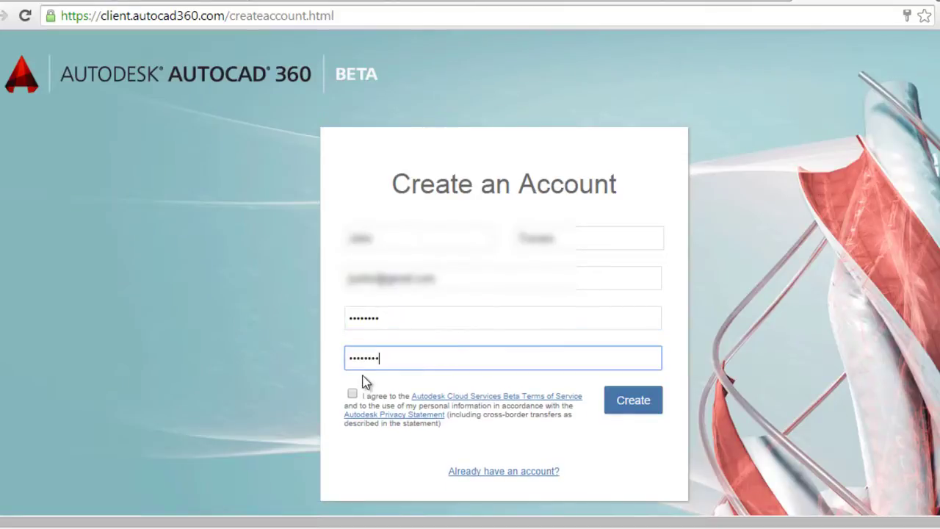
Agree to the terms, create the account, accept the cloud services terms and continue to My Dashboard.
click(352, 394)
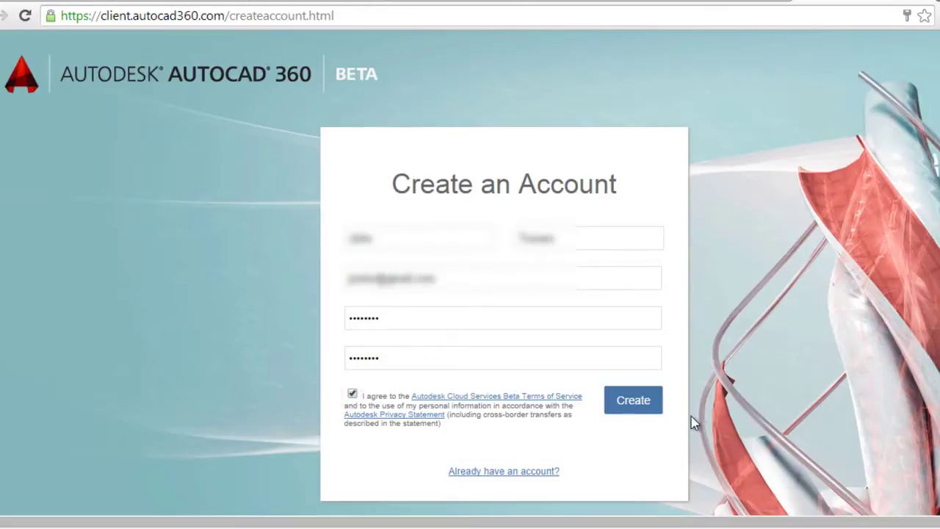
click(636, 410)
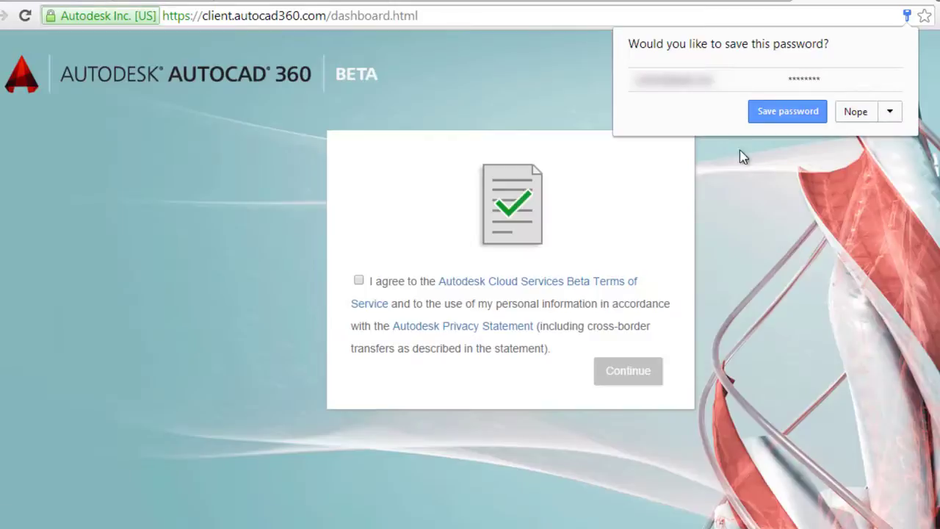
click(359, 281)
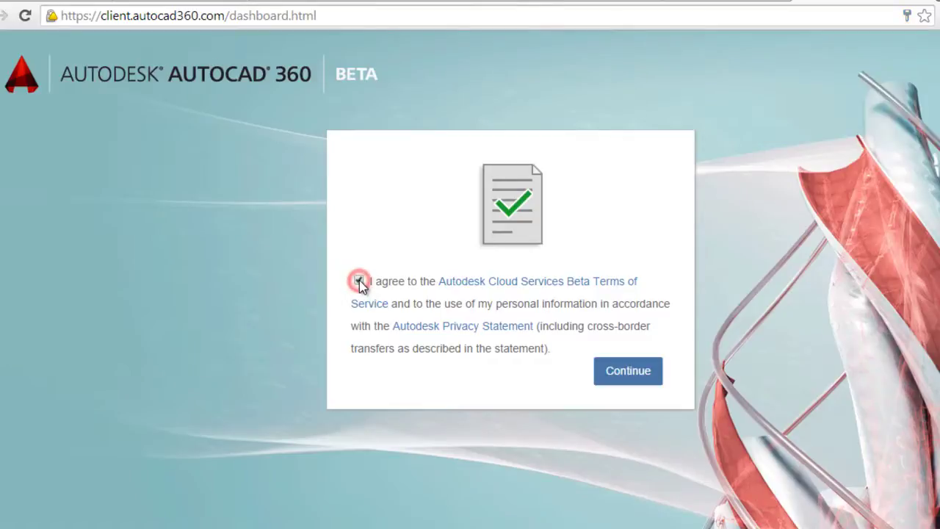
click(617, 371)
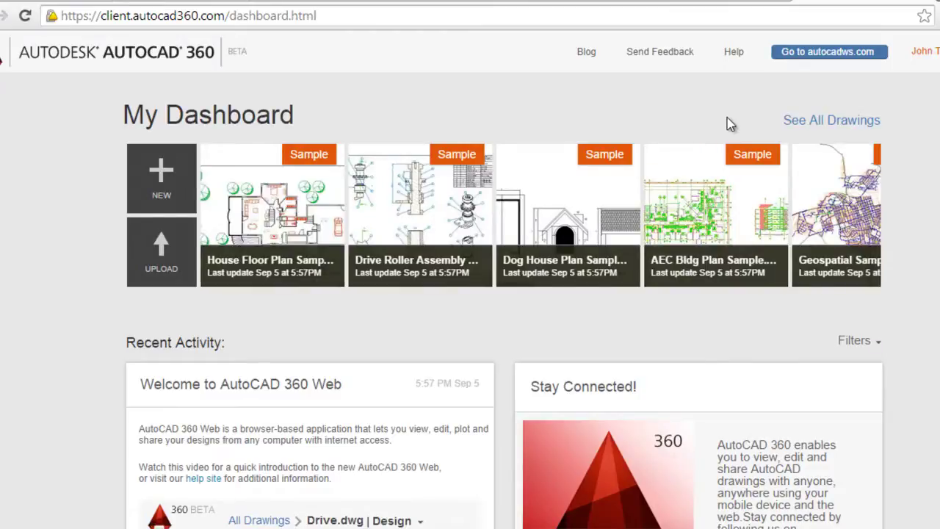
Upload plant_samp.dwg, review its missing acad.stb reference, and hide the upload summary.
click(156, 258)
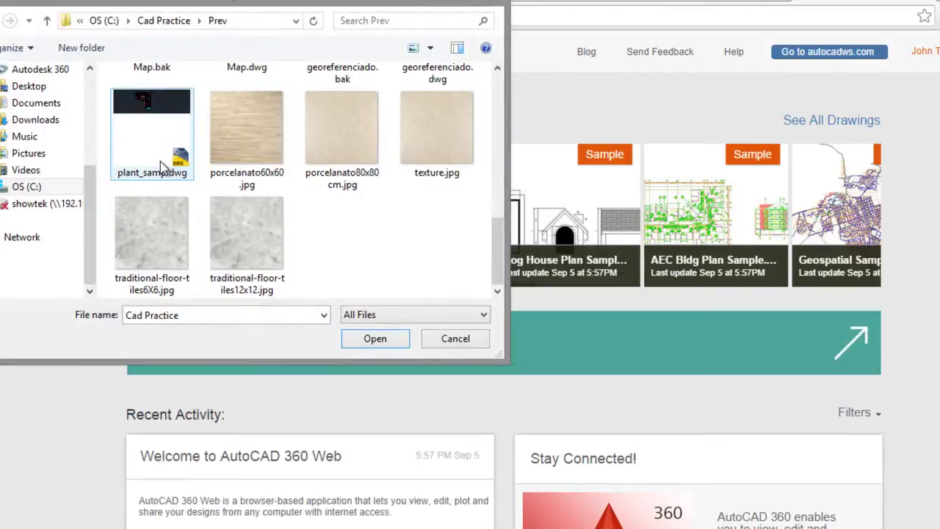
double_click(162, 165)
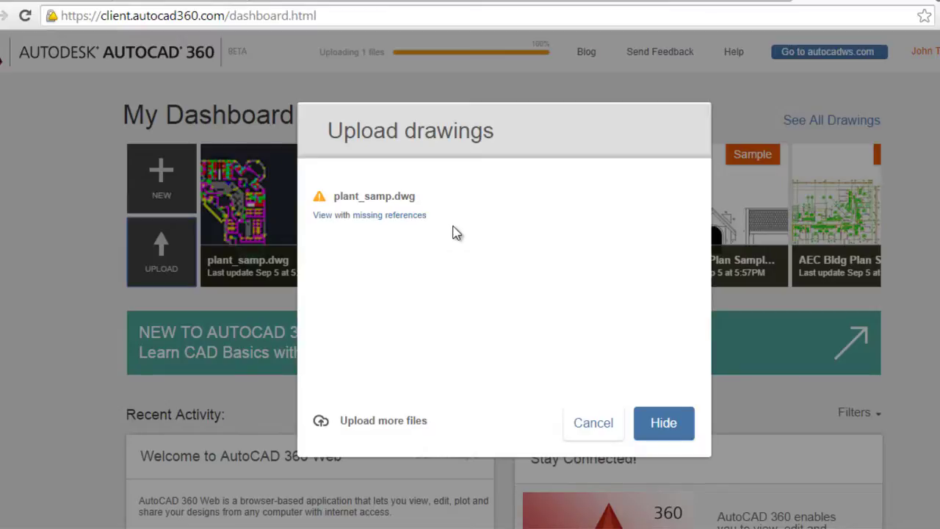
click(383, 215)
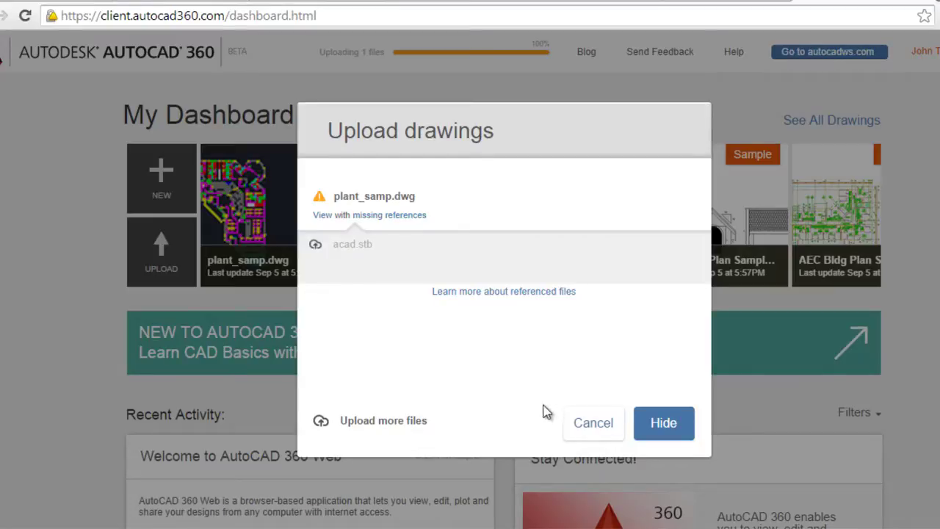
click(661, 429)
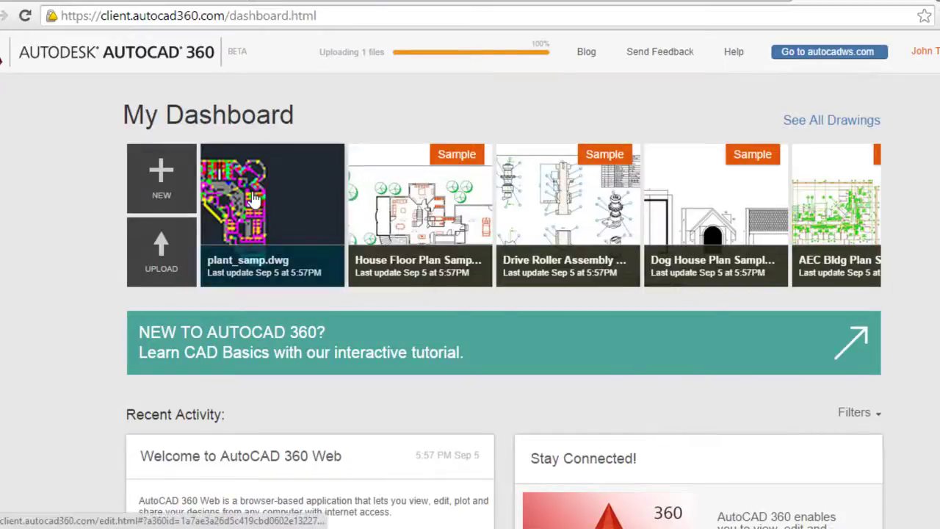
Open plant_samp.dwg in the editor and dismiss the introductory tutorial overlay.
click(248, 191)
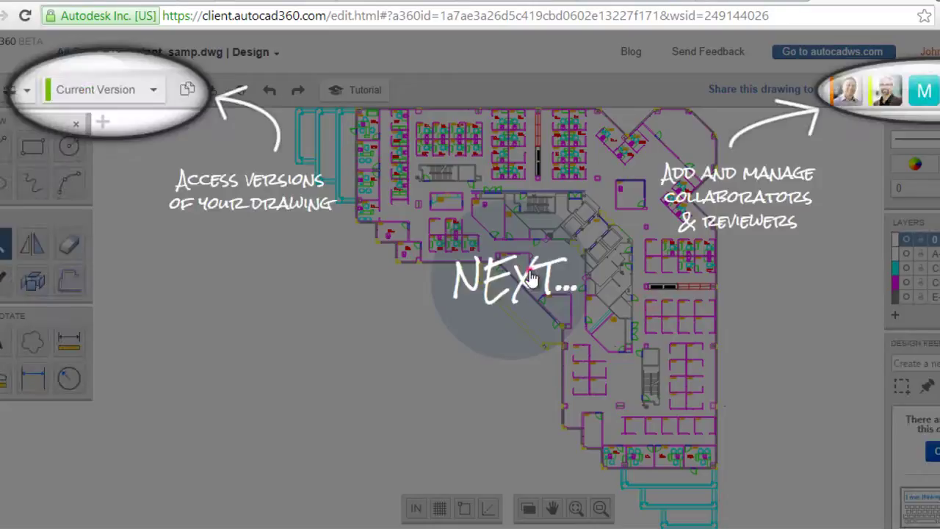
click(526, 277)
click(526, 277)
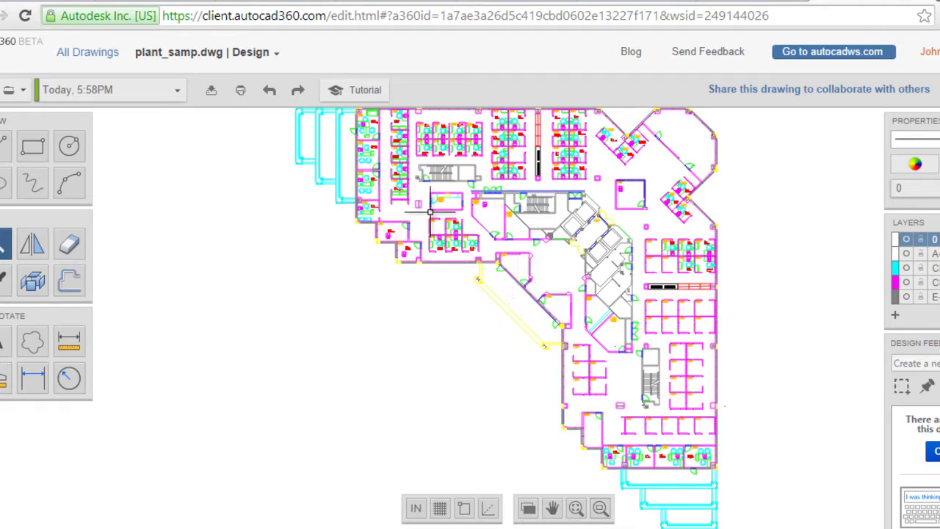
Zoom in and out on the office floor plan to view the labelled rooms.
scroll(431, 213, up, 3)
scroll(431, 211, up, 2)
scroll(426, 225, down, 2)
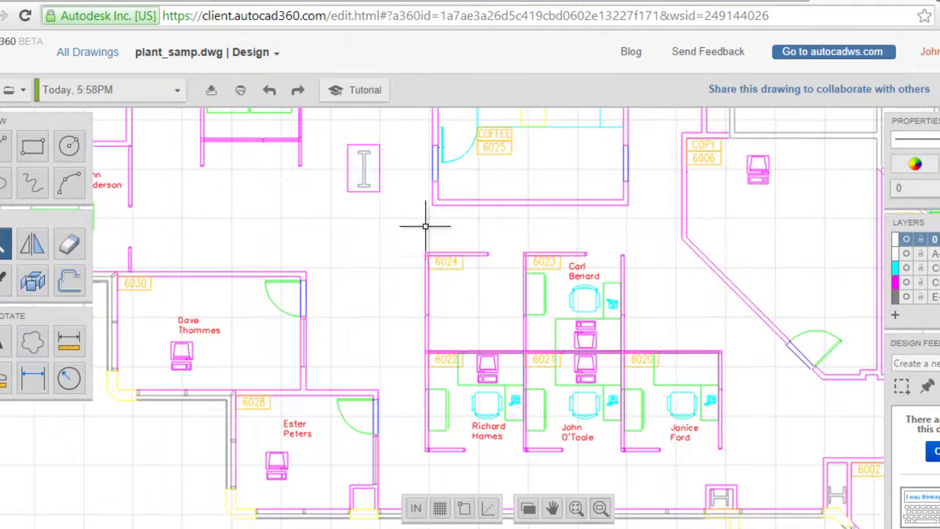
scroll(426, 237, down, 2)
scroll(428, 262, up, 5)
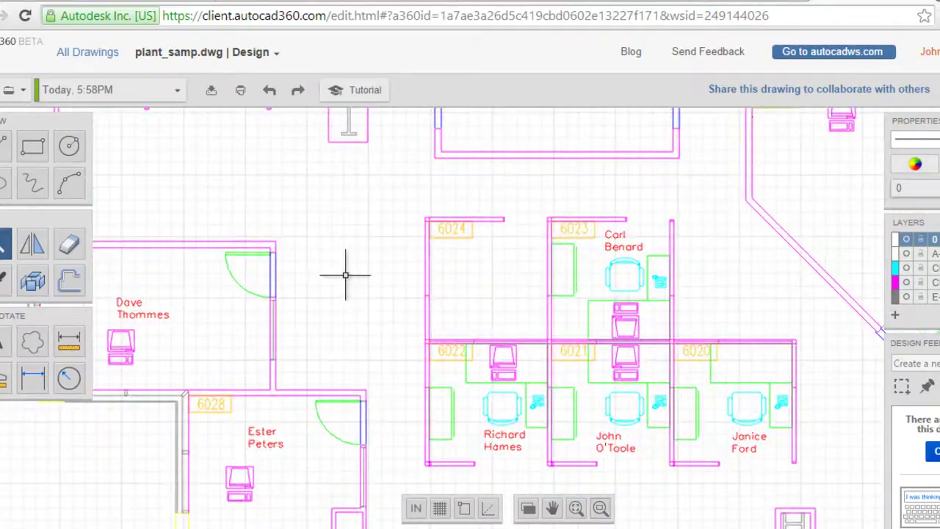
scroll(292, 232, up, 1)
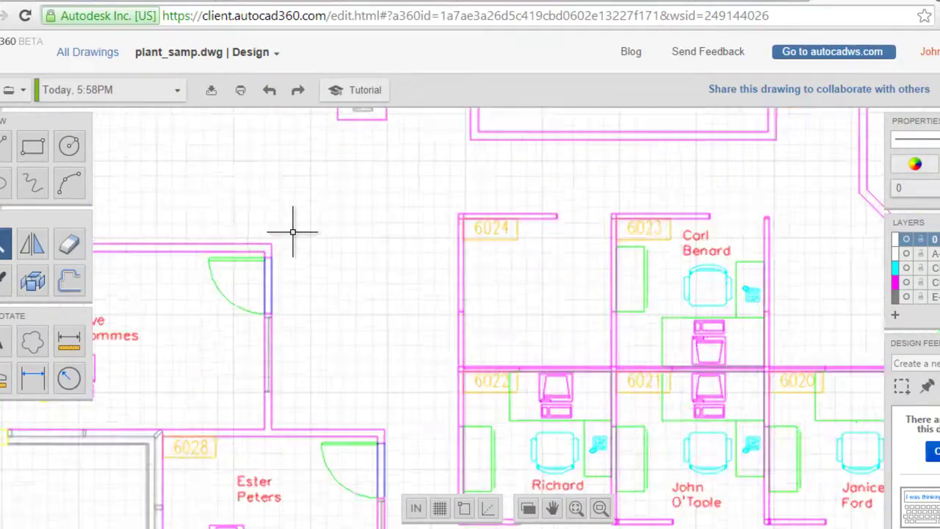
scroll(293, 232, down, 1)
scroll(292, 232, up, 2)
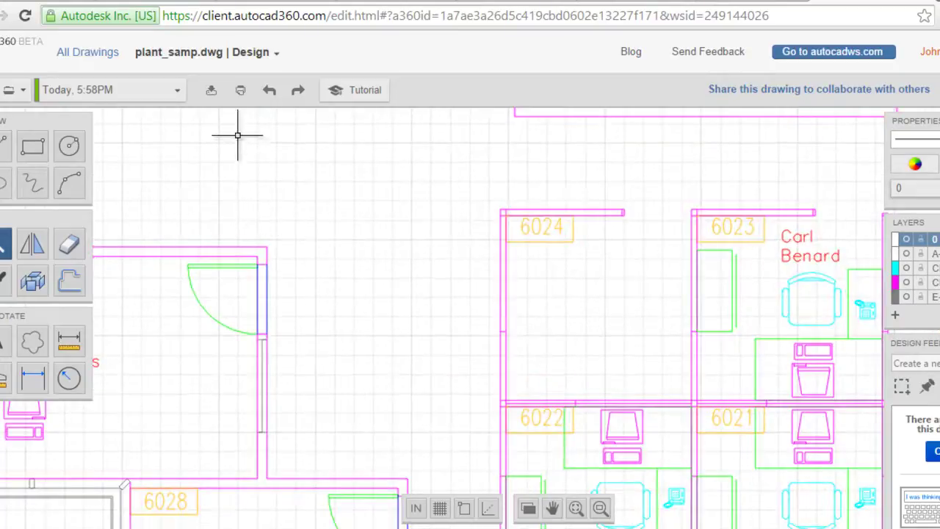
Download the drawing as a JPG and save plant_samp.jpg to Documents.
click(212, 91)
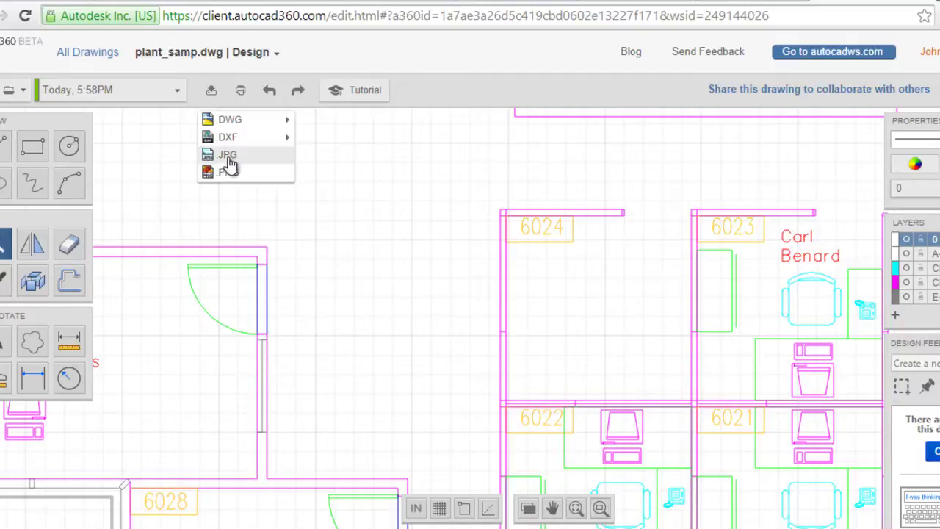
click(228, 157)
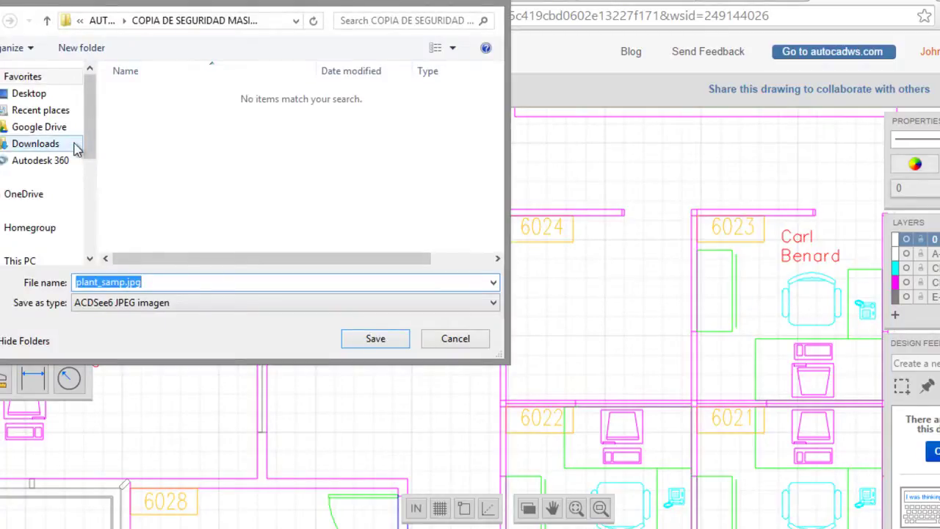
drag(92, 133, 92, 171)
click(36, 203)
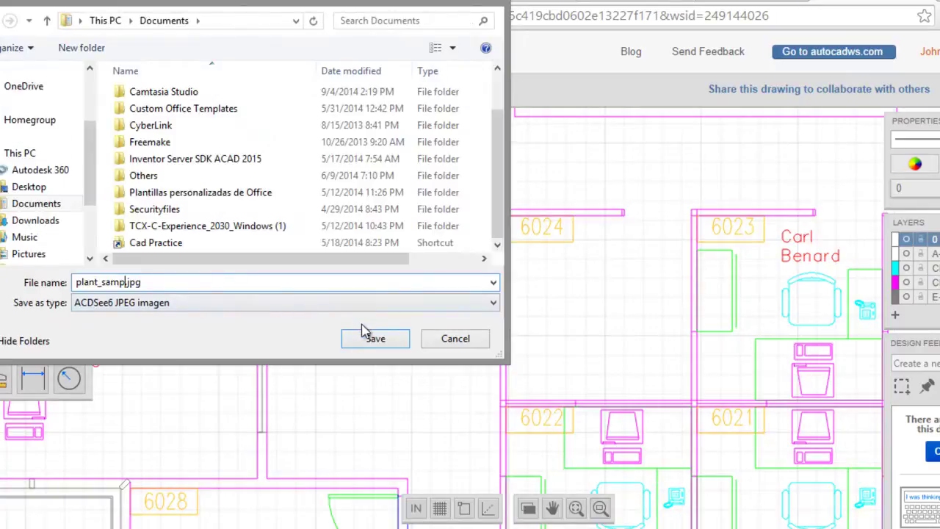
click(368, 336)
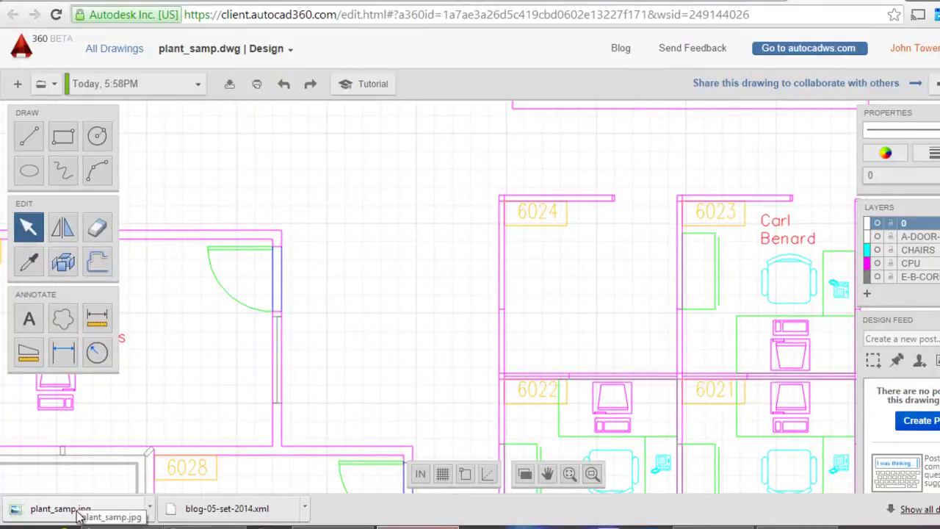
click(65, 512)
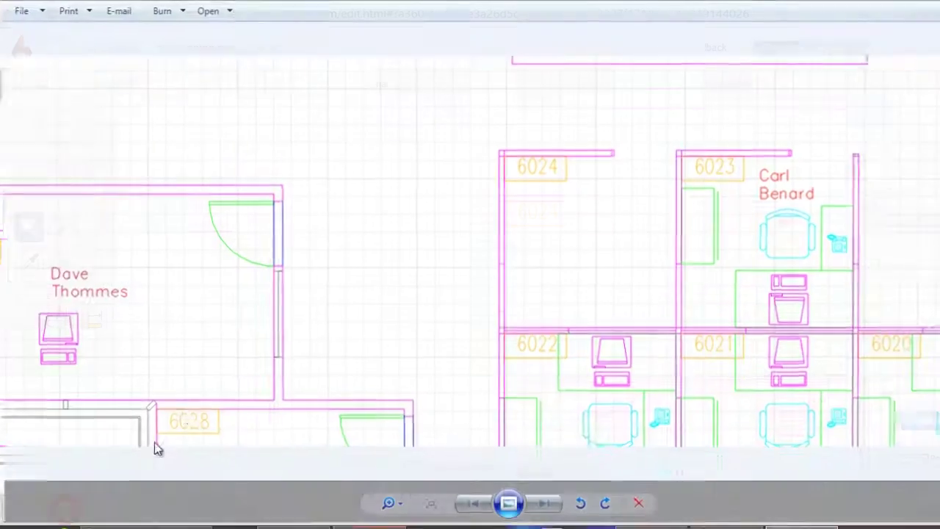
scroll(407, 338, up, 2)
scroll(382, 257, down, 2)
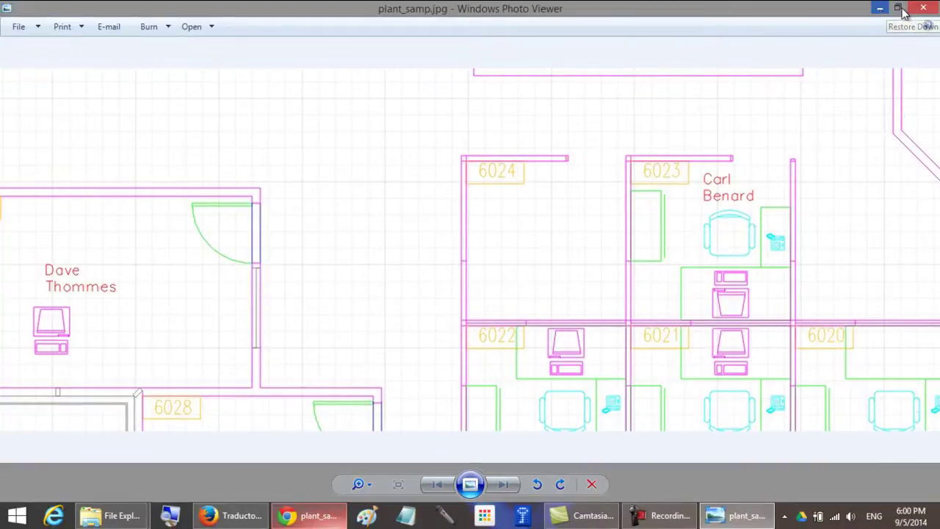
click(923, 9)
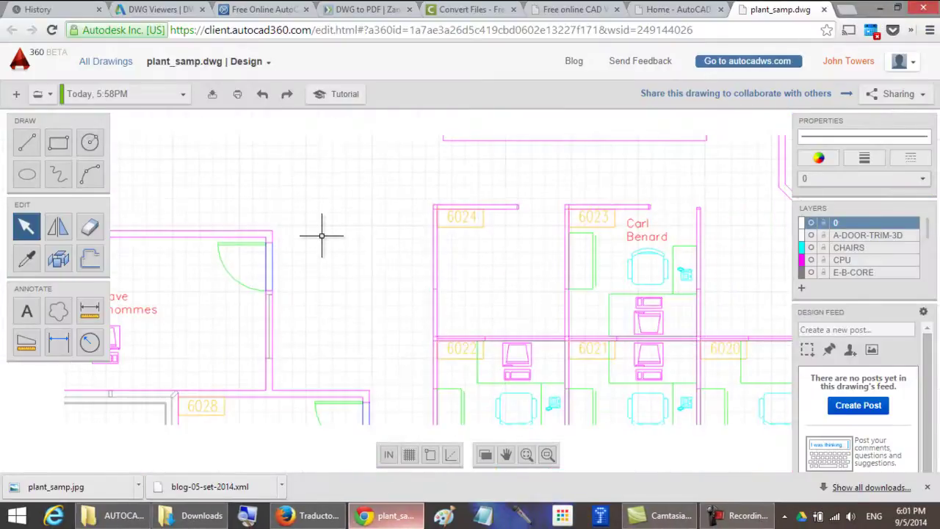
Zoom to extents, then output the drawing as a fit-to-paper PDF and download plant_samp.pdf.
click(530, 455)
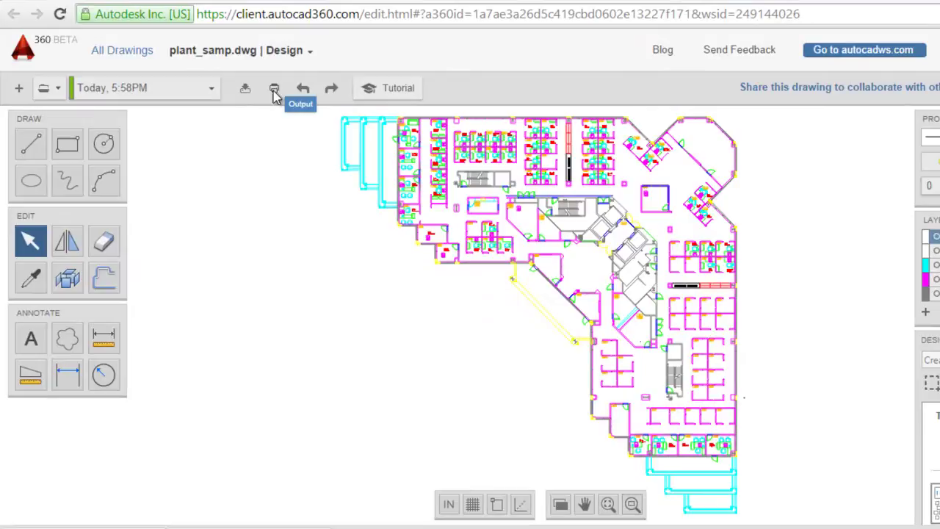
click(274, 89)
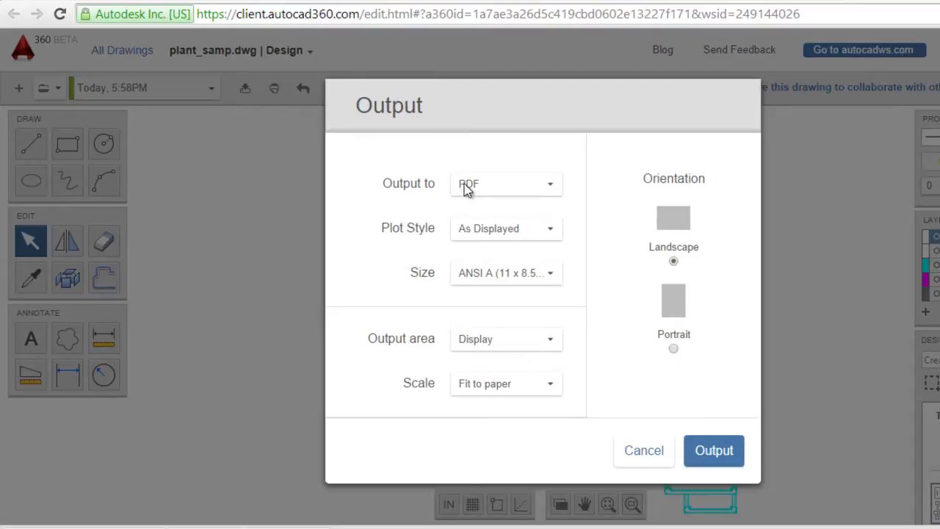
click(714, 453)
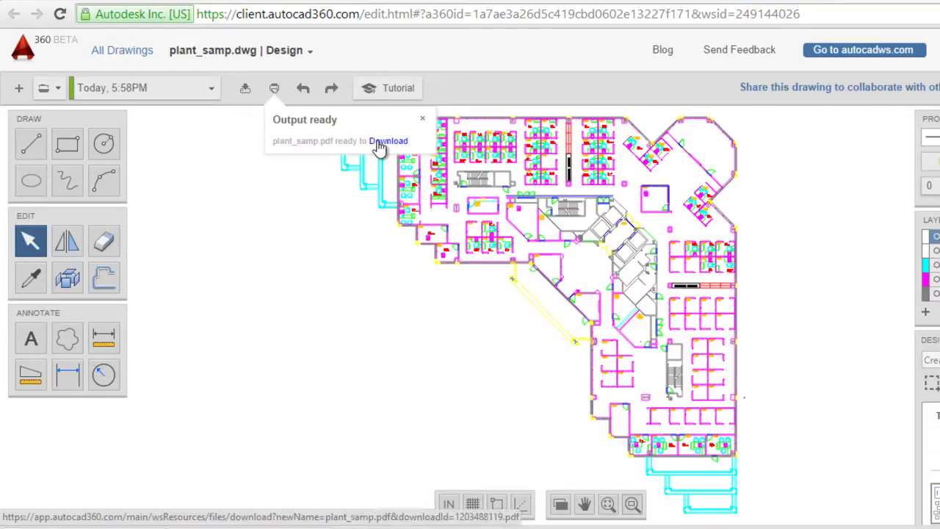
click(379, 146)
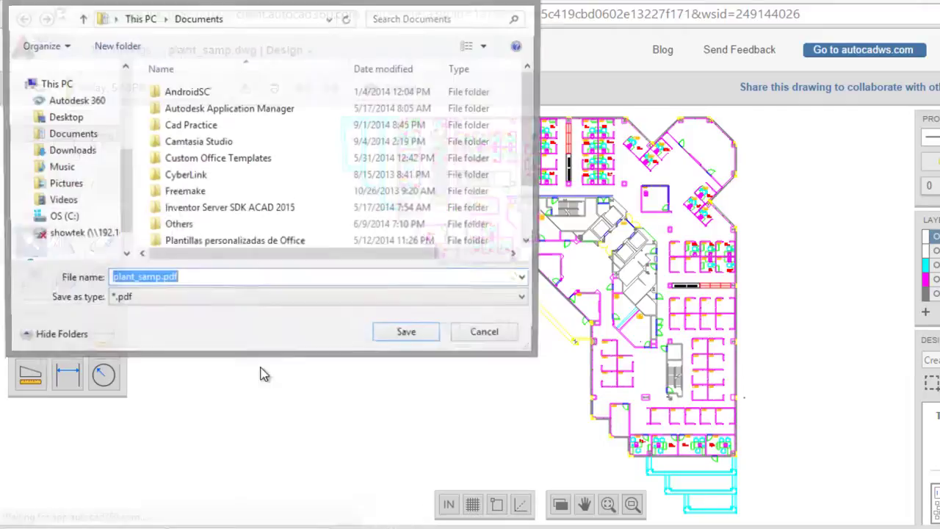
Save plant_samp.pdf and open it from the Cad Practice folder.
click(393, 334)
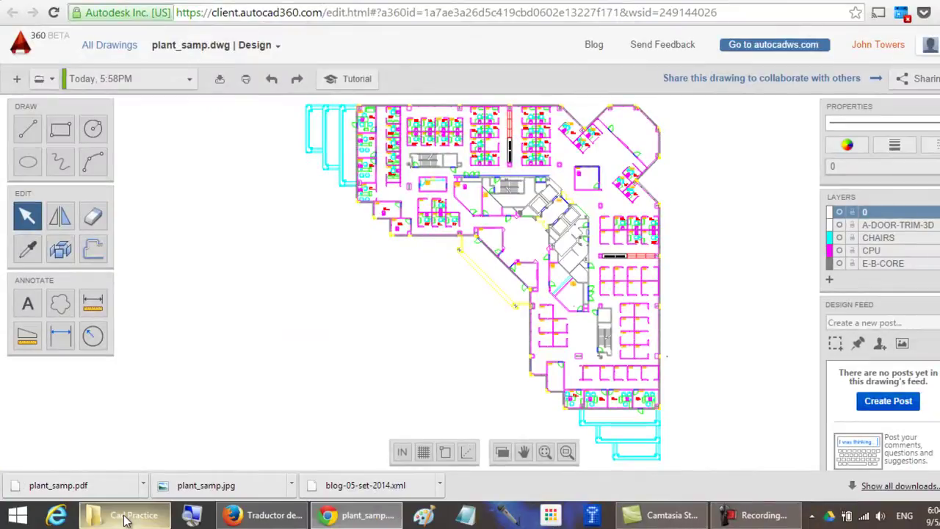
click(114, 518)
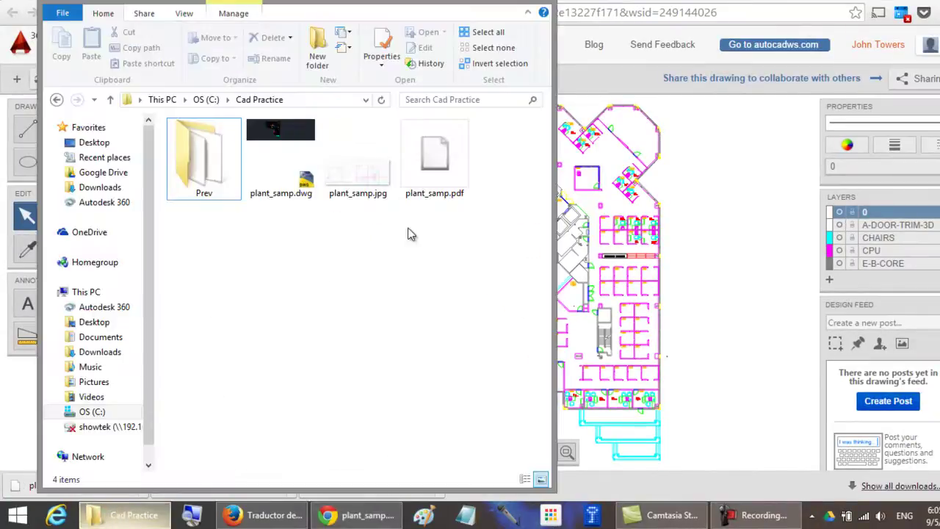
double_click(444, 167)
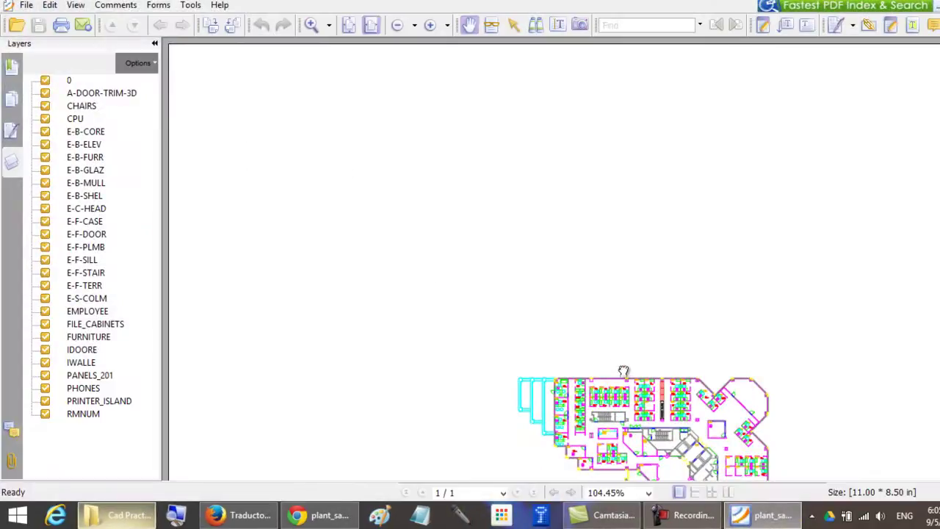
Magnify the PDF floor plan to 300% and pan it into view.
scroll(551, 263, down, 3)
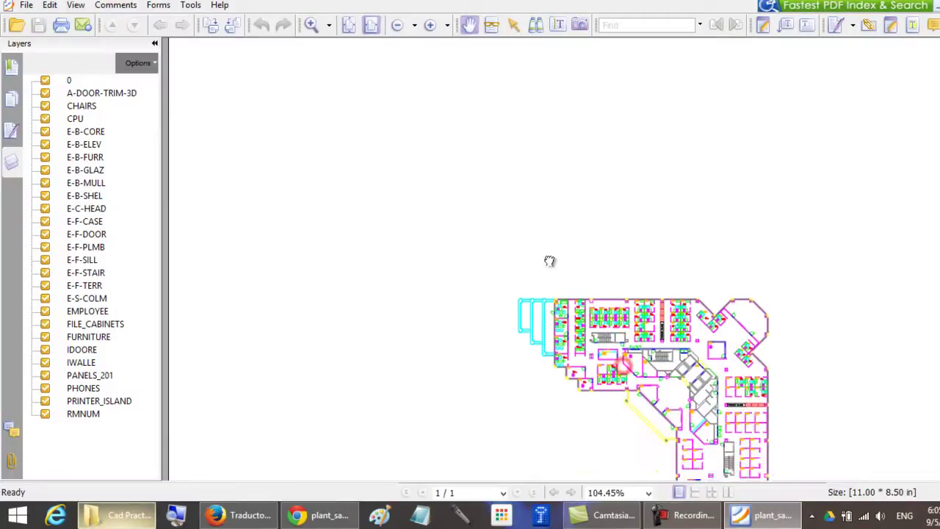
click(430, 25)
click(430, 25)
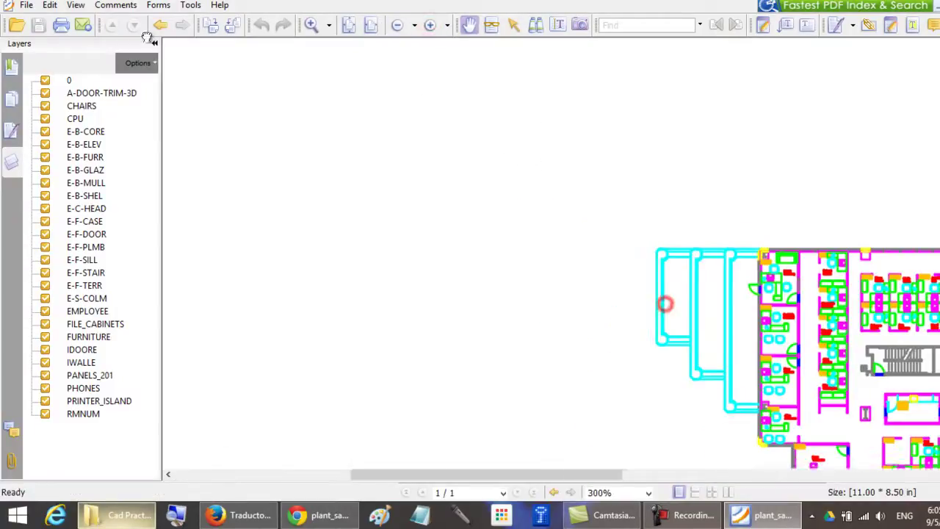
drag(629, 242, 204, 160)
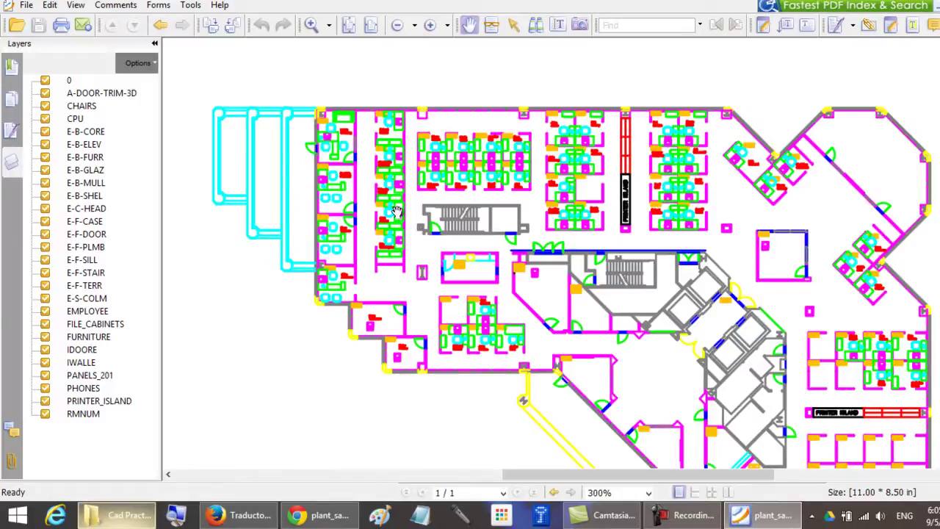
drag(397, 213, 408, 163)
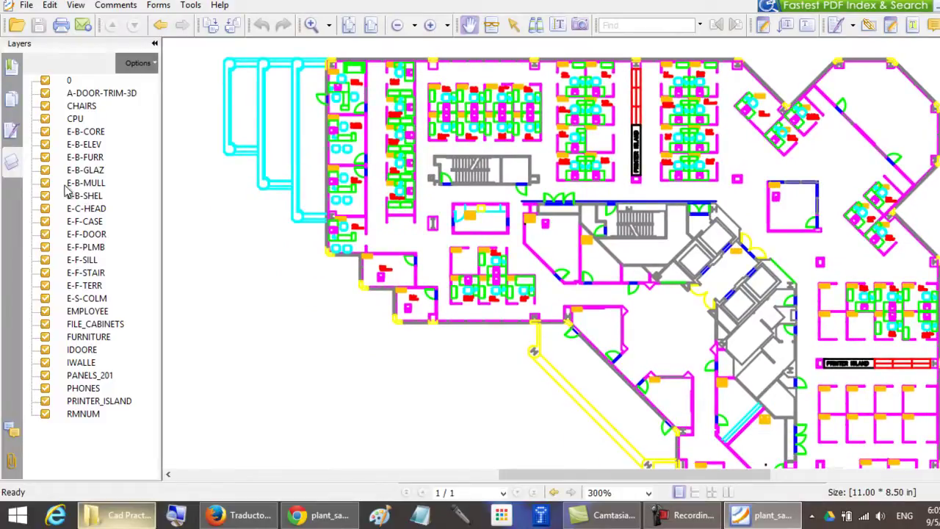
Hide and restore the E-F-CASE and FURNITURE layers to confirm they work.
click(44, 223)
click(44, 223)
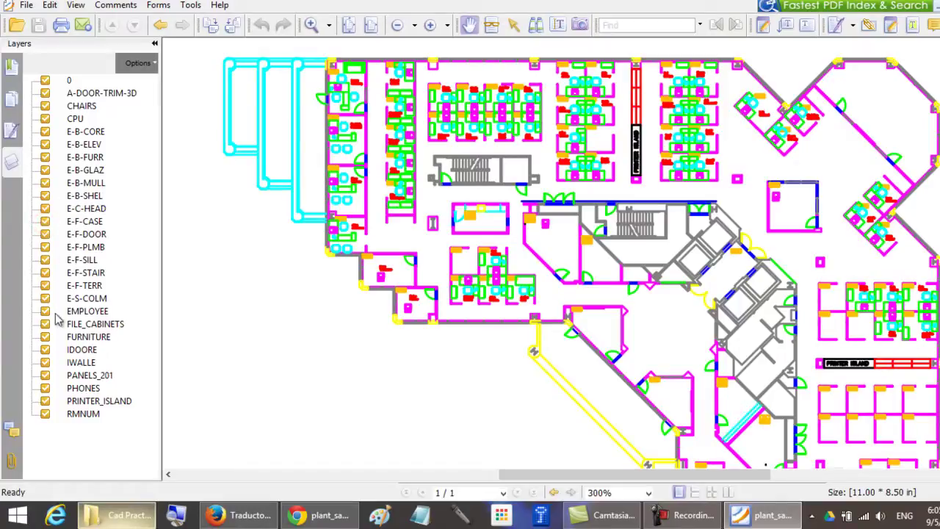
click(45, 337)
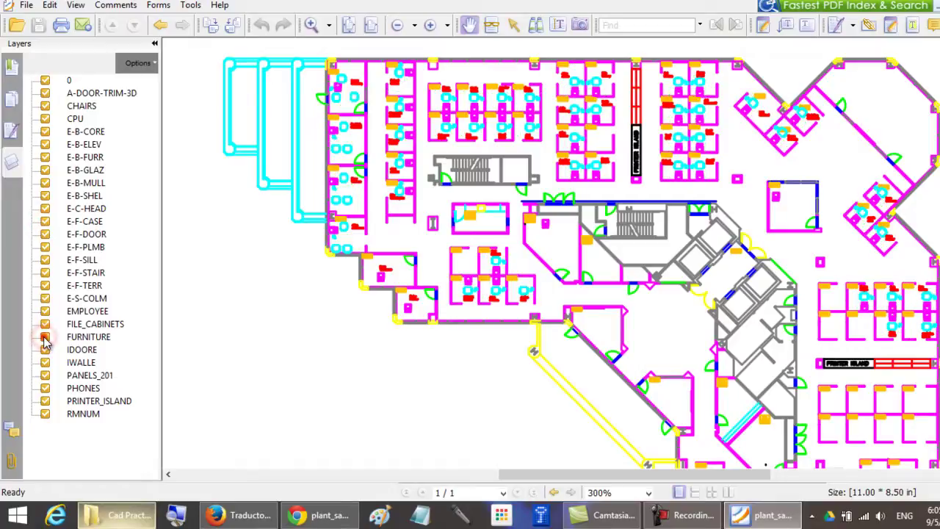
click(45, 337)
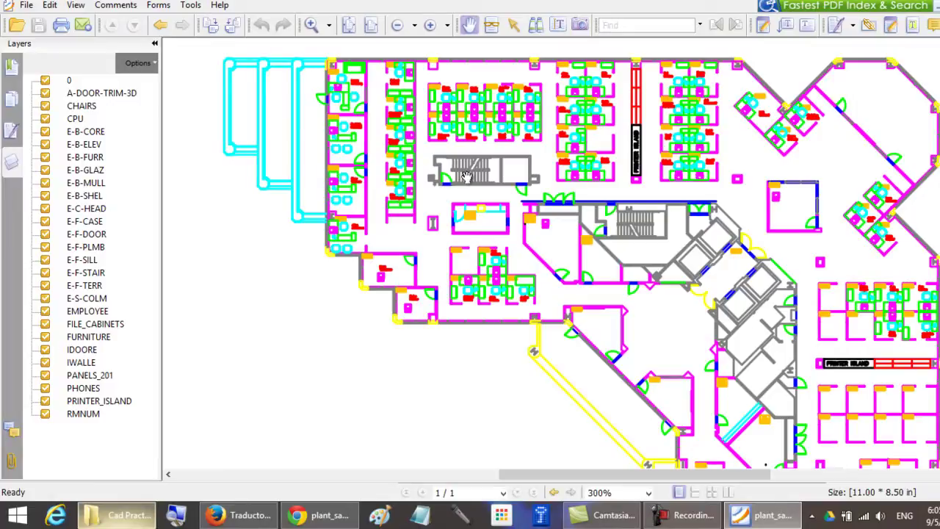
Minimize PDF-XChange Viewer and bring the AutoCAD 360 drawing back to the front.
click(920, 6)
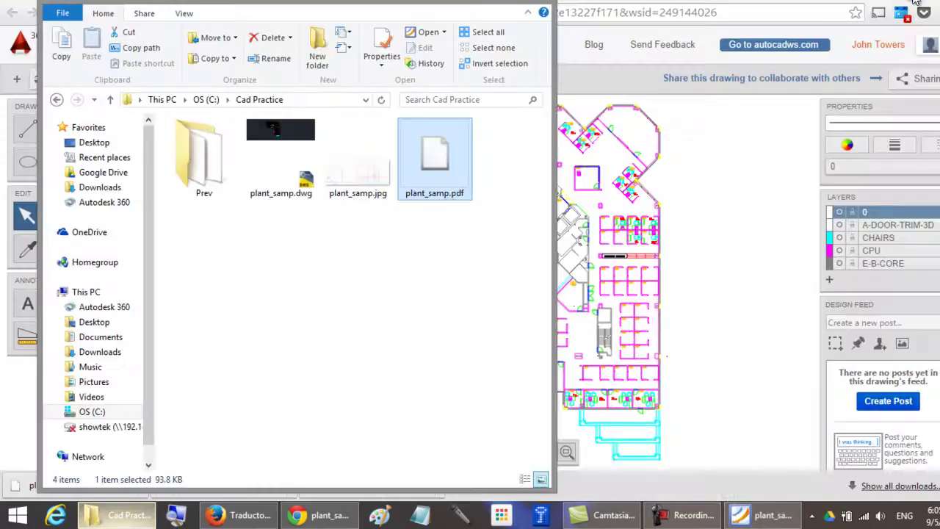
click(783, 9)
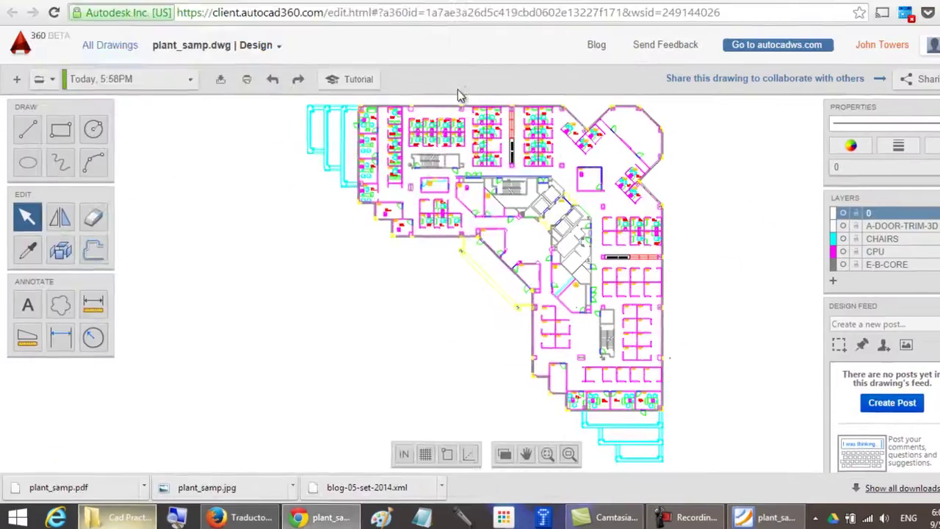